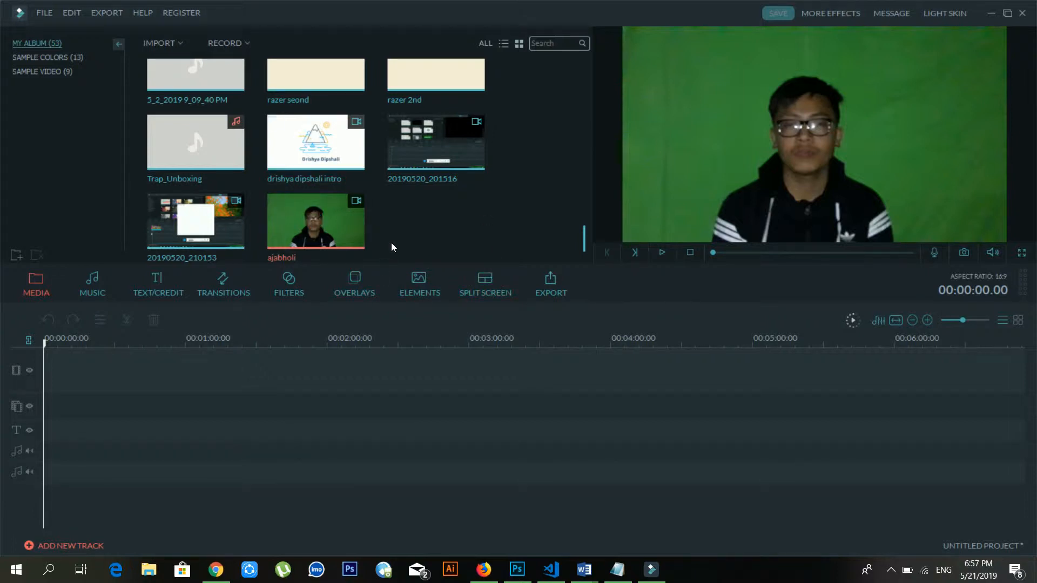
mouse_move(340, 251)
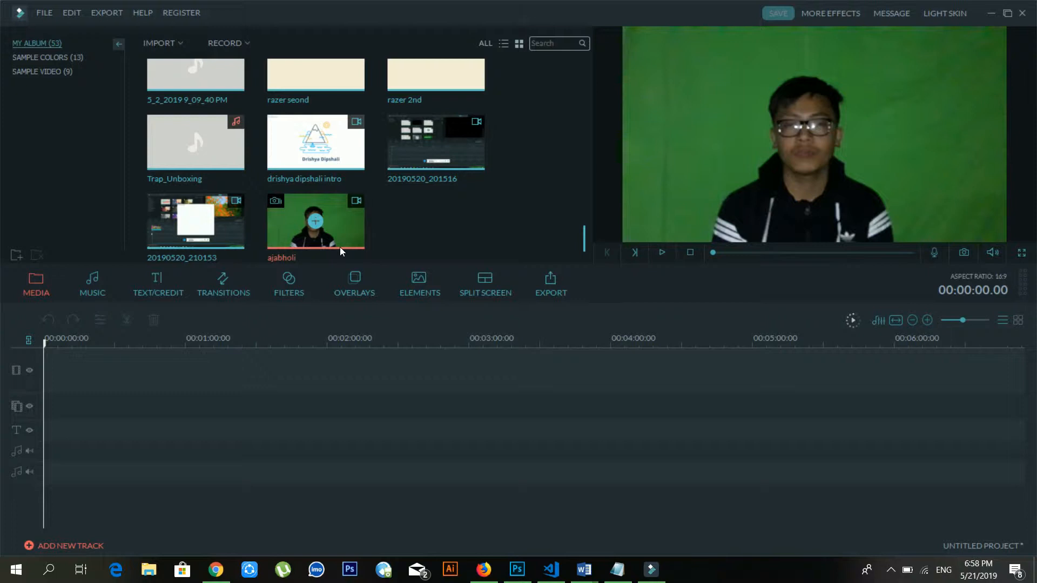
left_click_drag(347, 232, 223, 390)
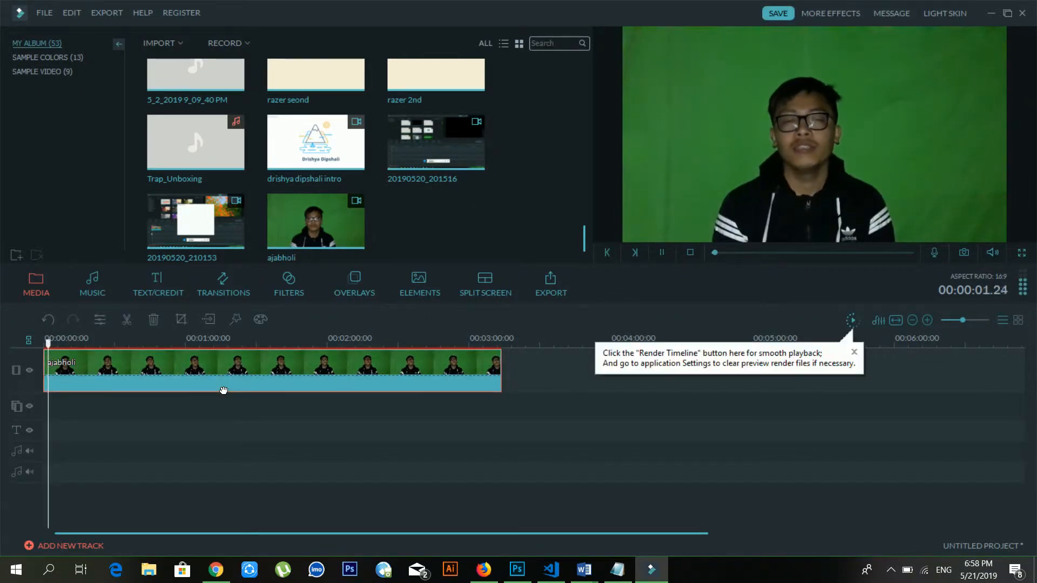
key("space")
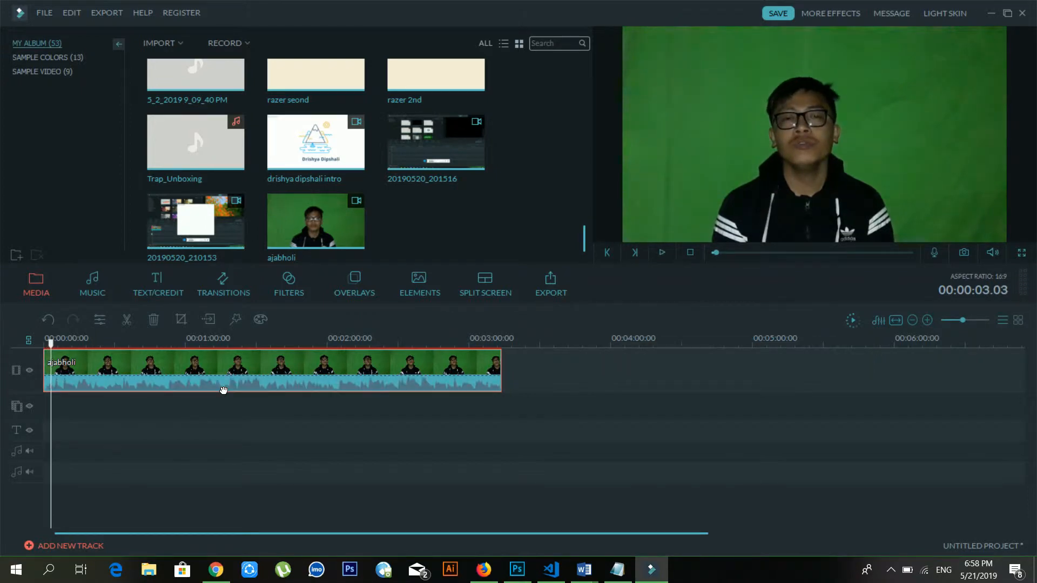
left_click(79, 351)
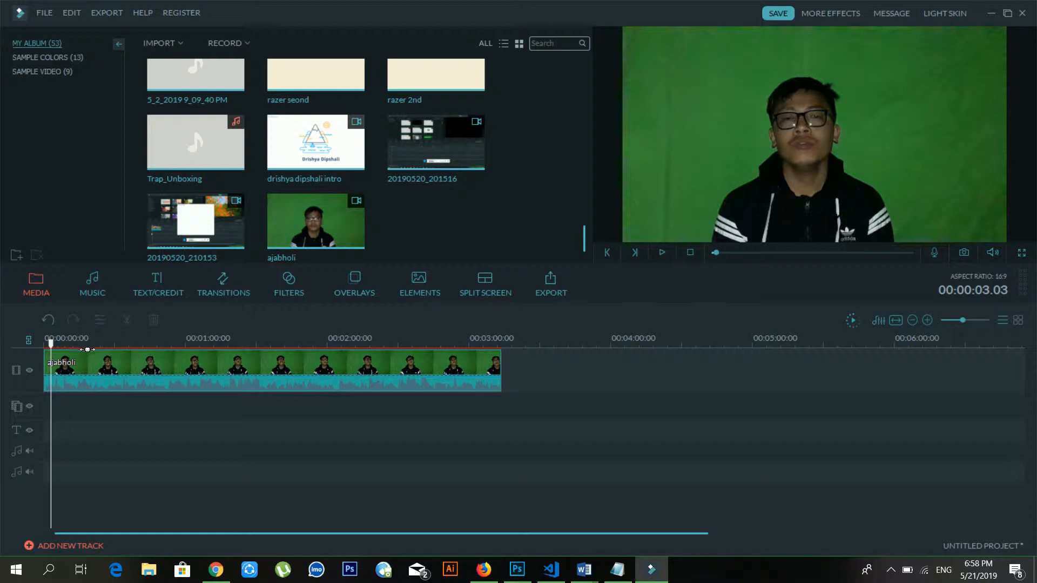
left_click(81, 344)
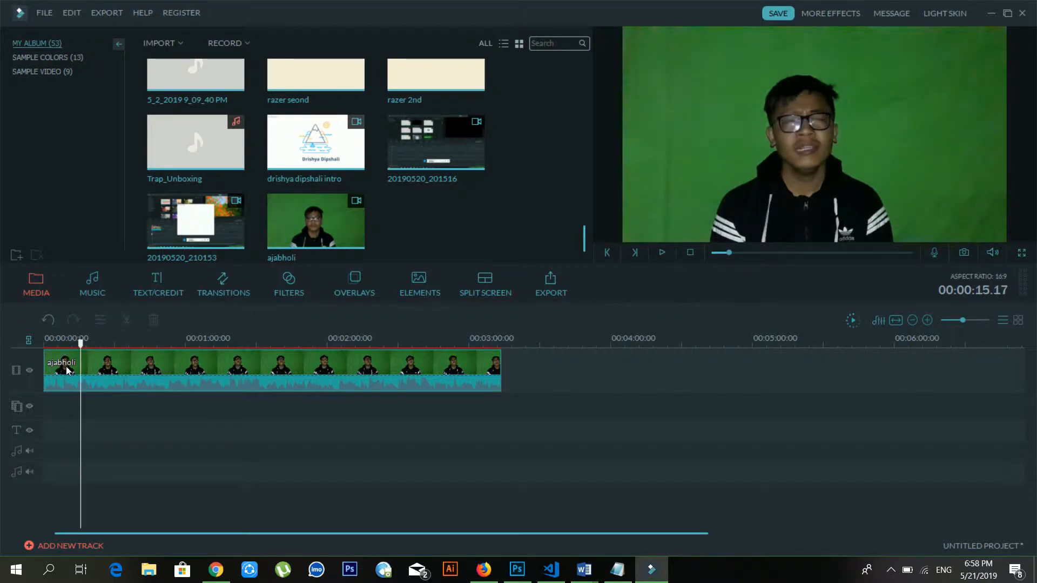
left_click_drag(70, 372, 72, 382)
key("Delete")
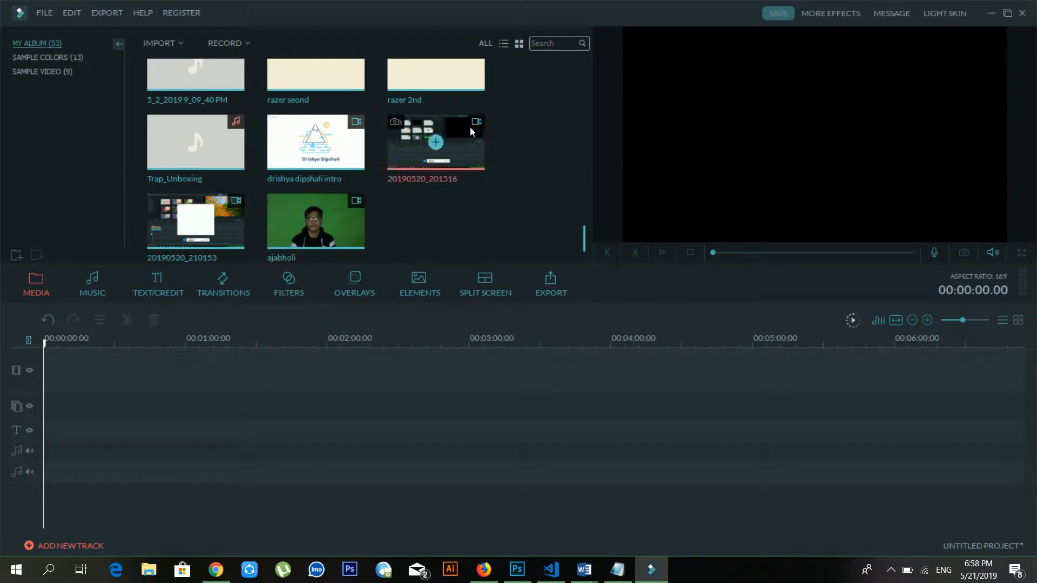
- Add the brown color image to the start of the main video track and extend it to about 1 minute 35 seconds
left_click_drag(583, 228, 573, 148)
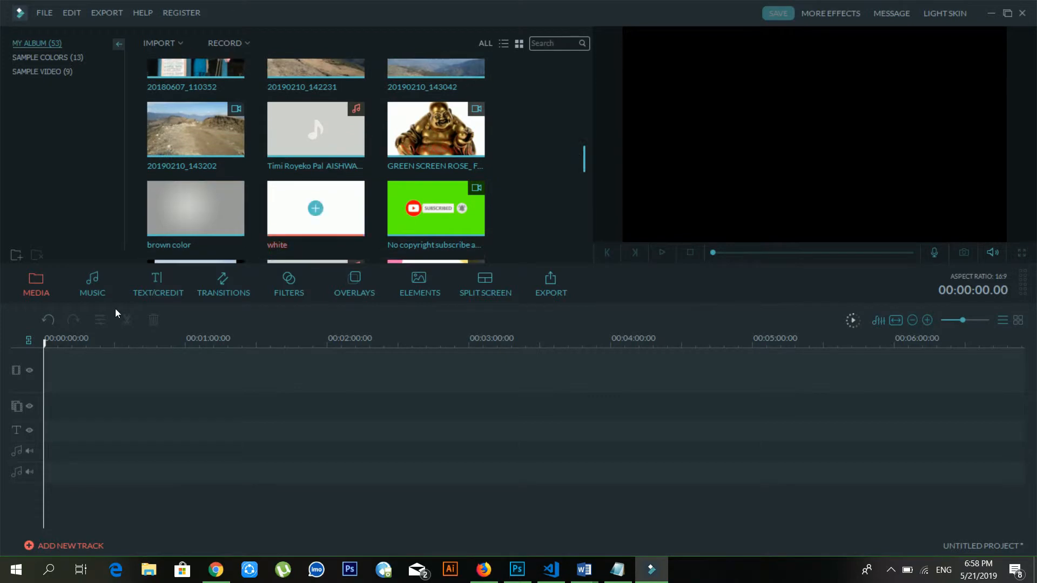
left_click(212, 226)
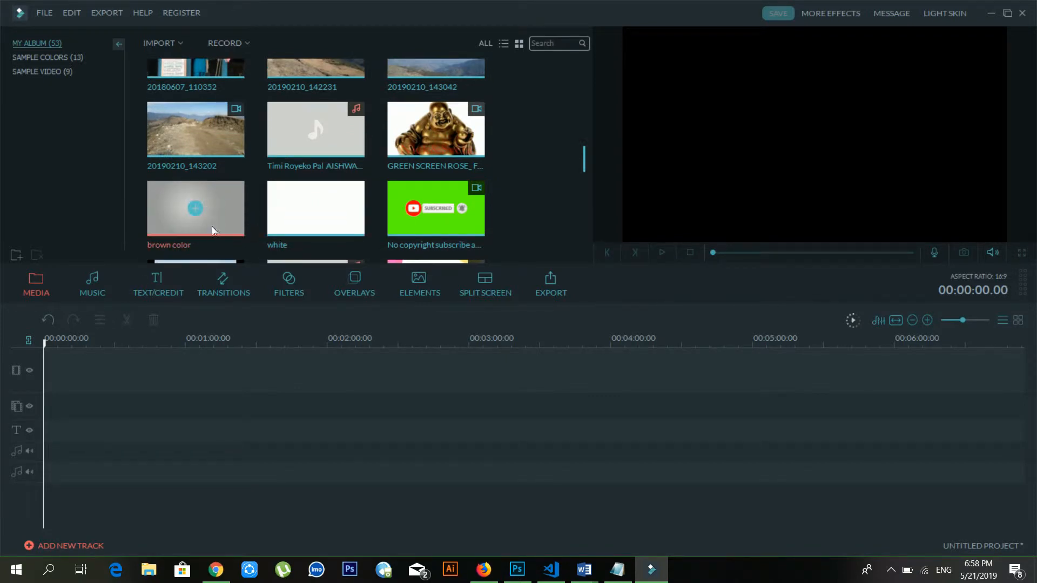
left_click_drag(128, 356, 129, 373)
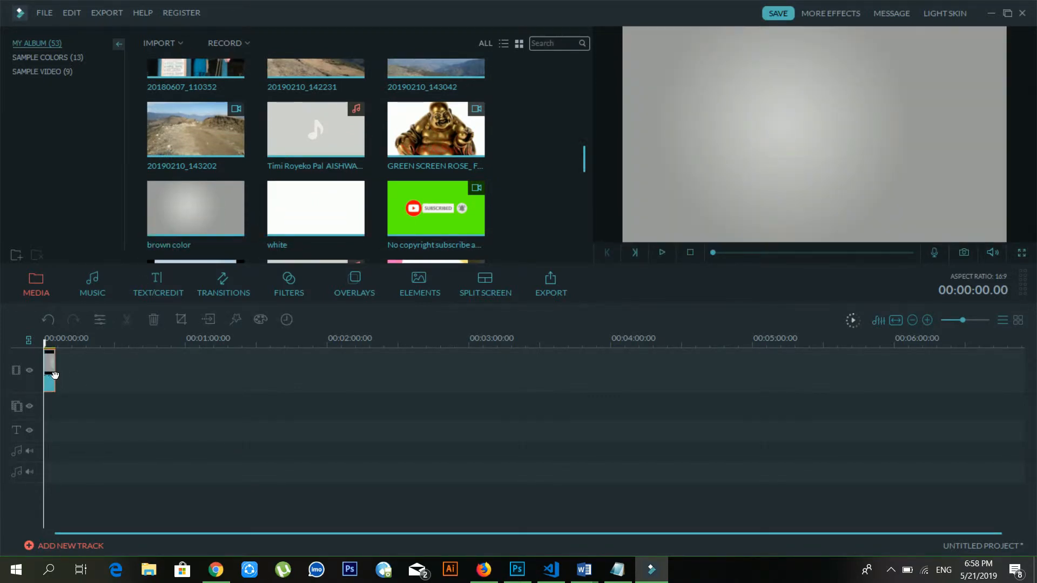
left_click_drag(56, 372, 216, 375)
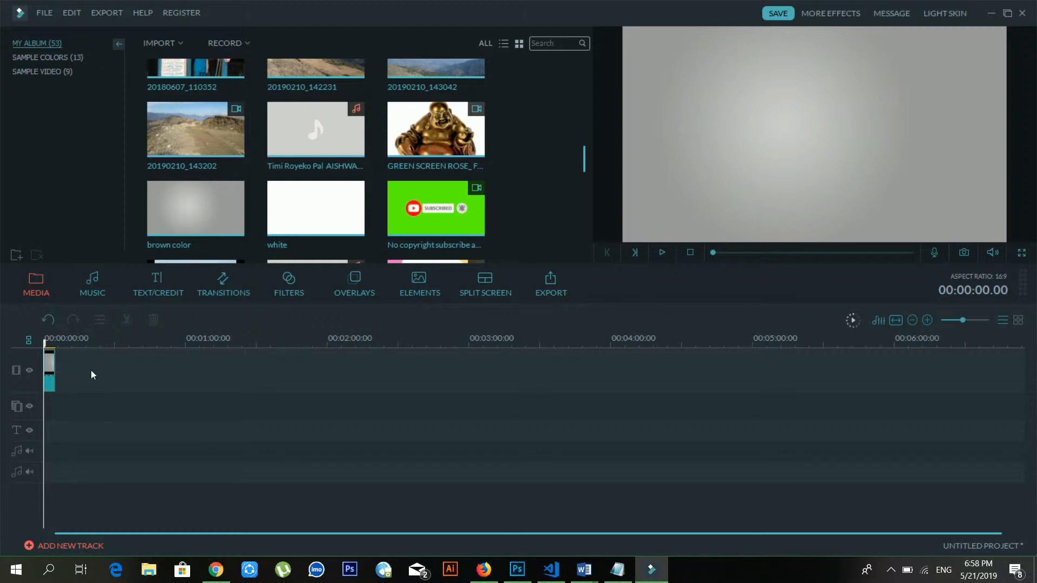
left_click(48, 371)
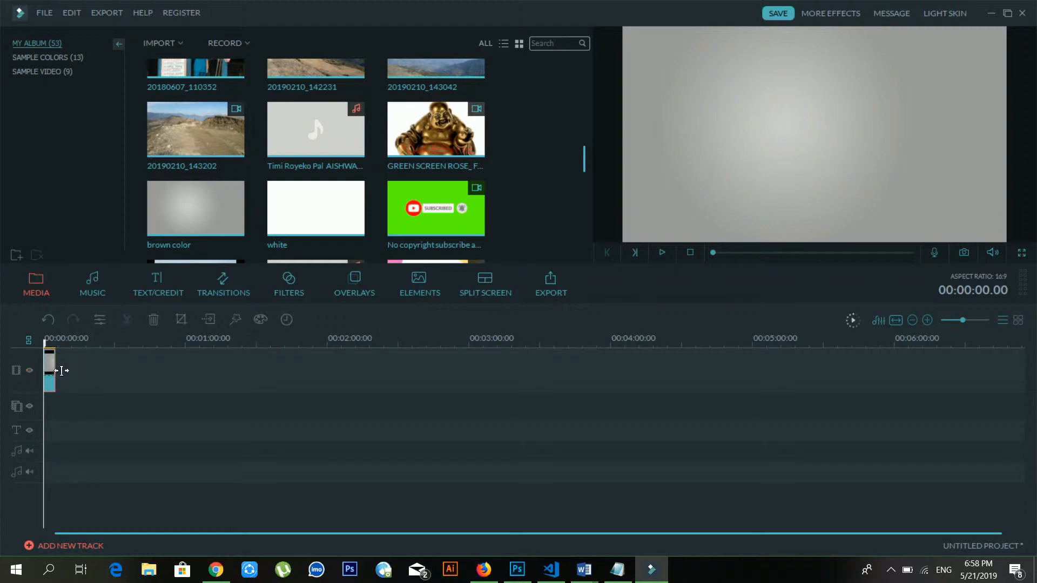
left_click(54, 363)
left_click_drag(54, 362, 276, 366)
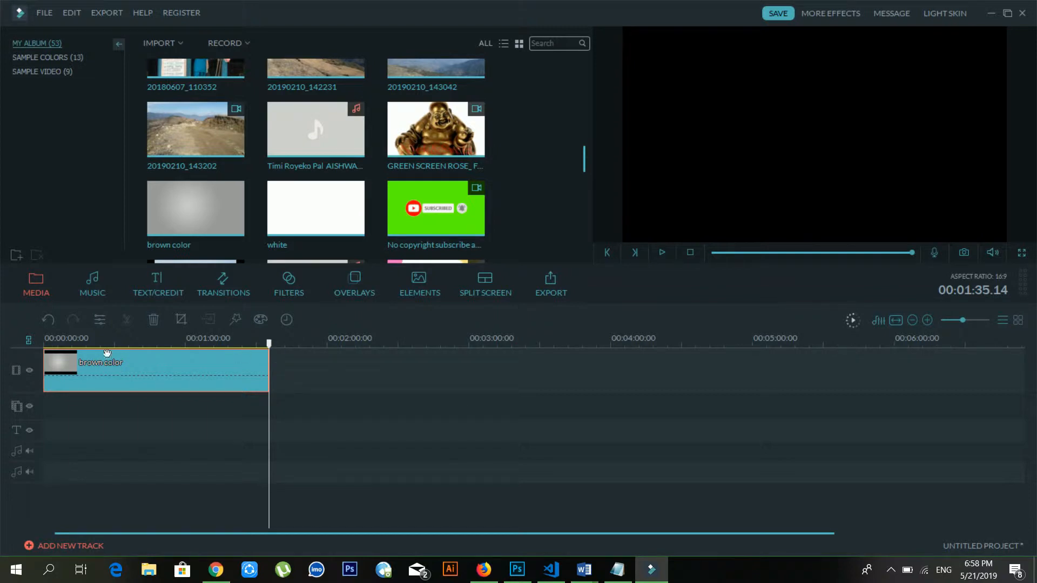
- Place the ajabholi clip on the overlay track below the background image, starting at 00:00:00.00
left_click(79, 344)
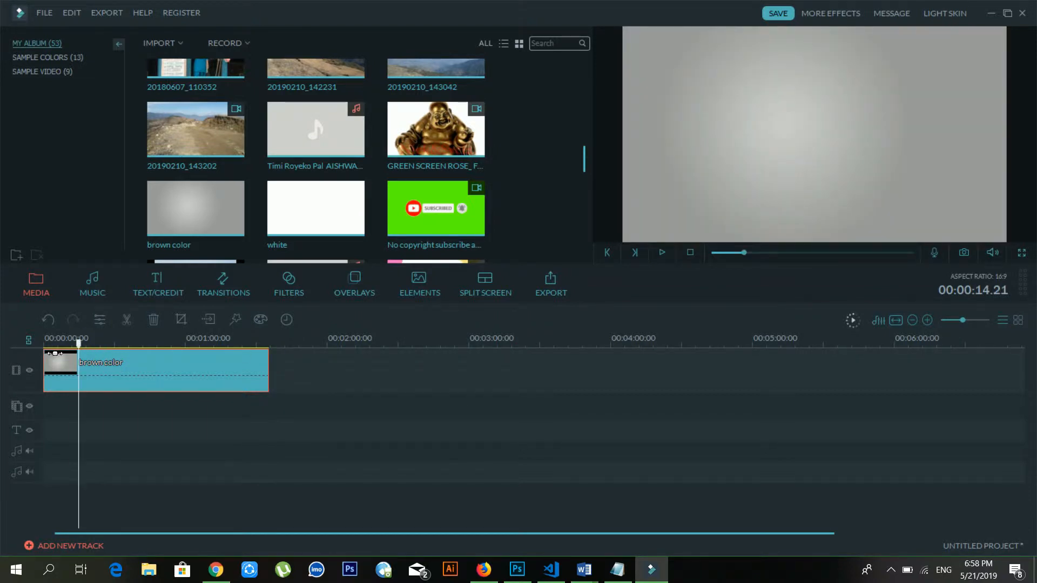
left_click(47, 343)
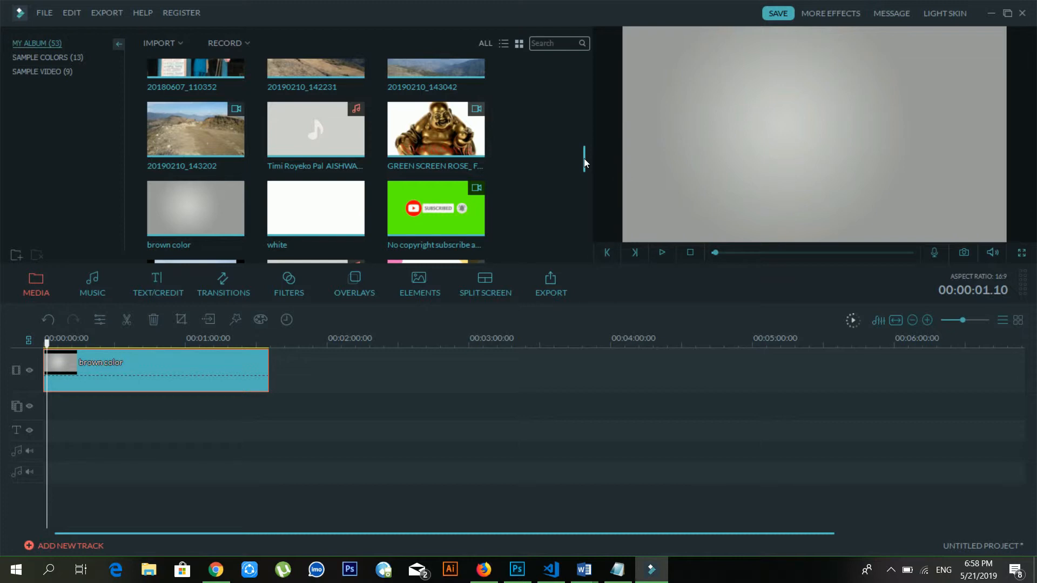
left_click_drag(585, 158, 587, 275)
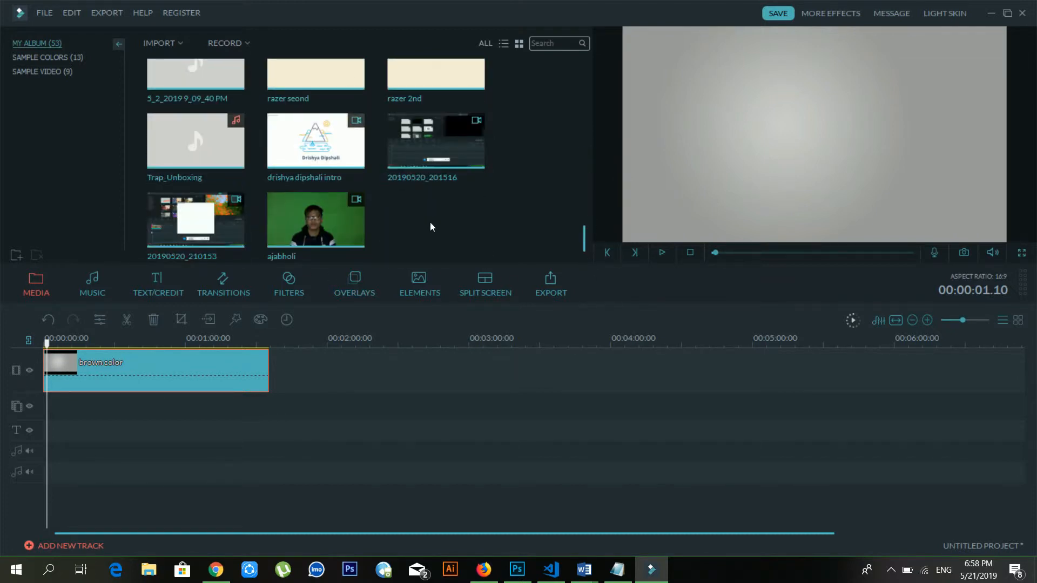
left_click_drag(362, 229, 197, 417)
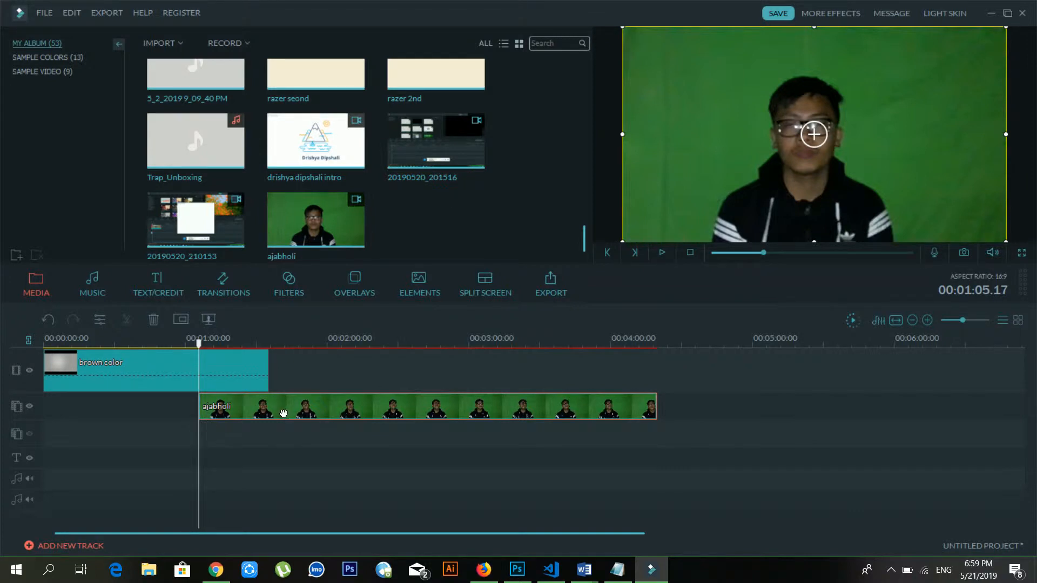
left_click_drag(275, 416, 112, 413)
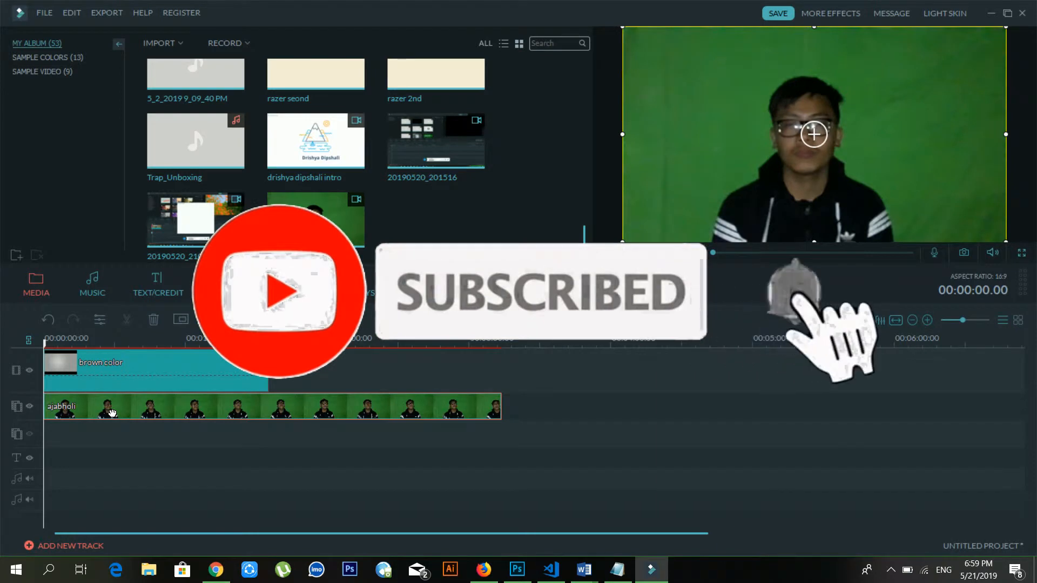
left_click(387, 356)
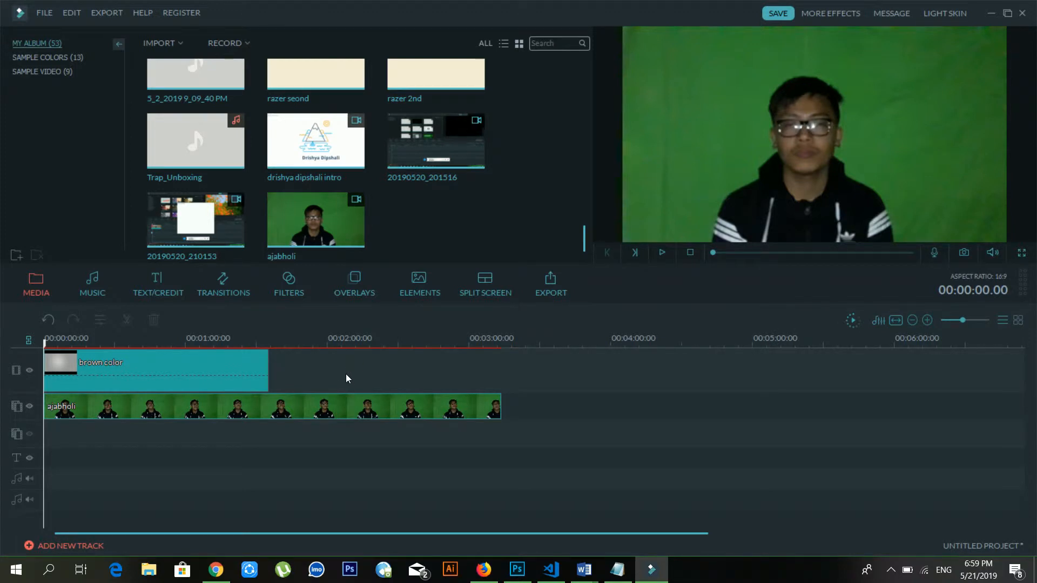
left_click_drag(328, 408, 320, 356)
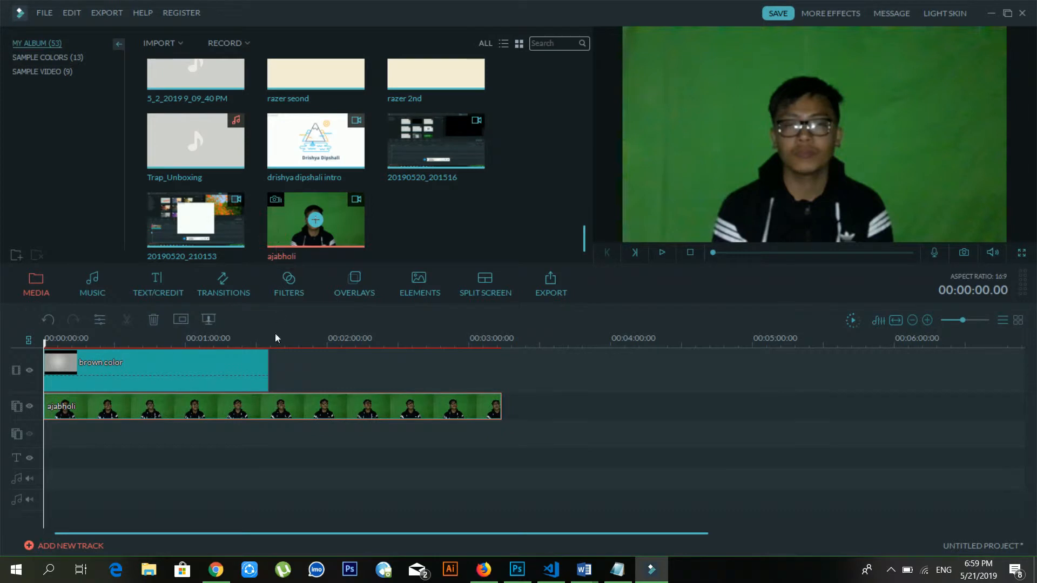
left_click(300, 365)
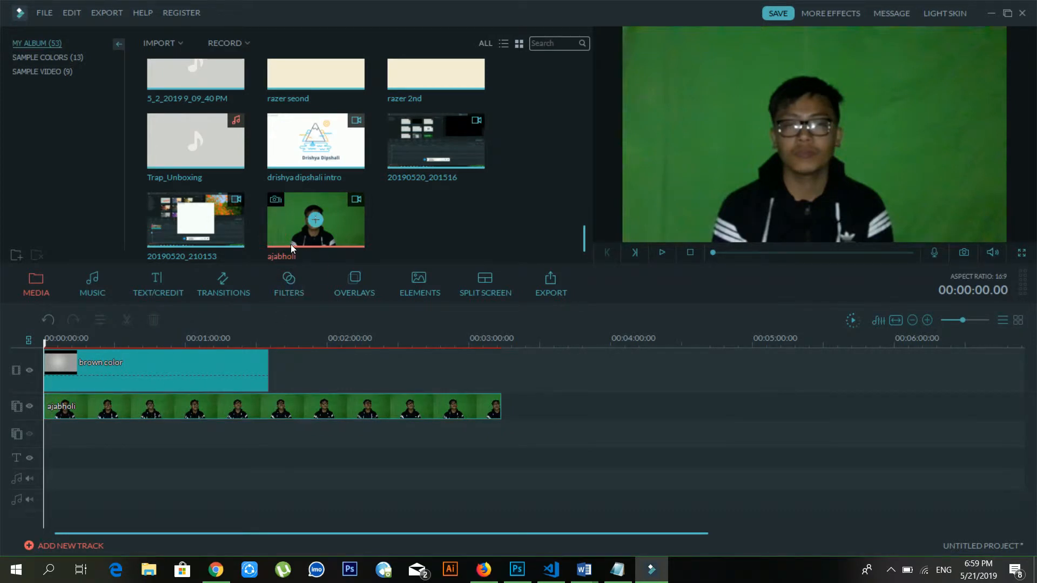
left_click_drag(308, 349, 312, 371)
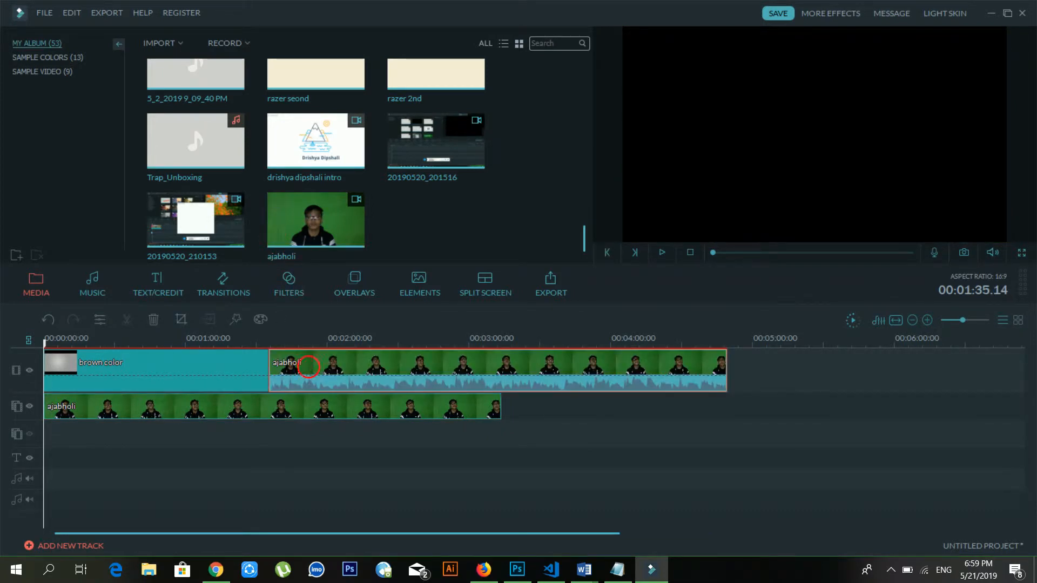
right_click(311, 369)
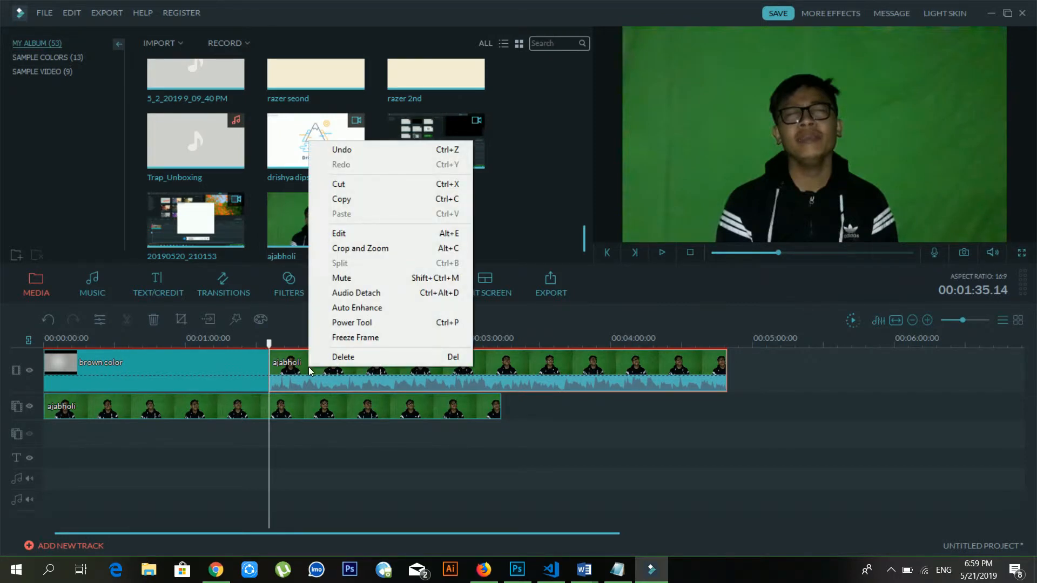
left_click(335, 357)
left_click(267, 414)
right_click(267, 414)
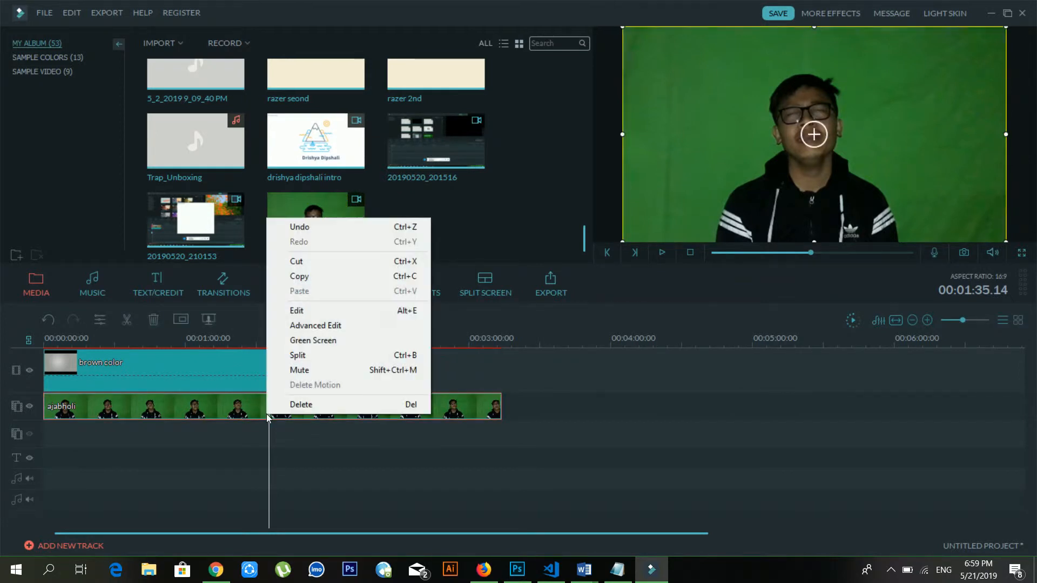
left_click(309, 346)
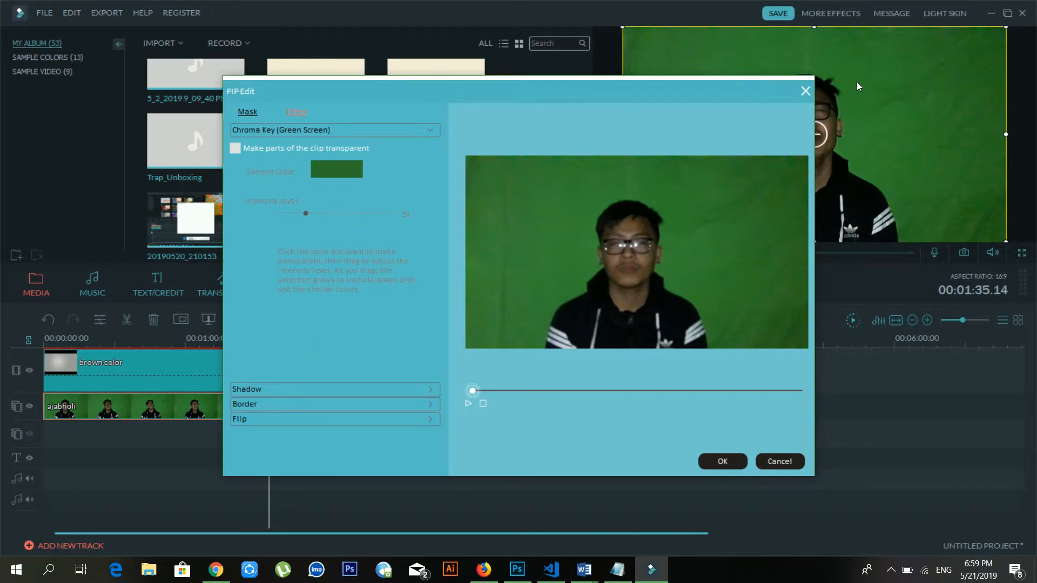
left_click(806, 90)
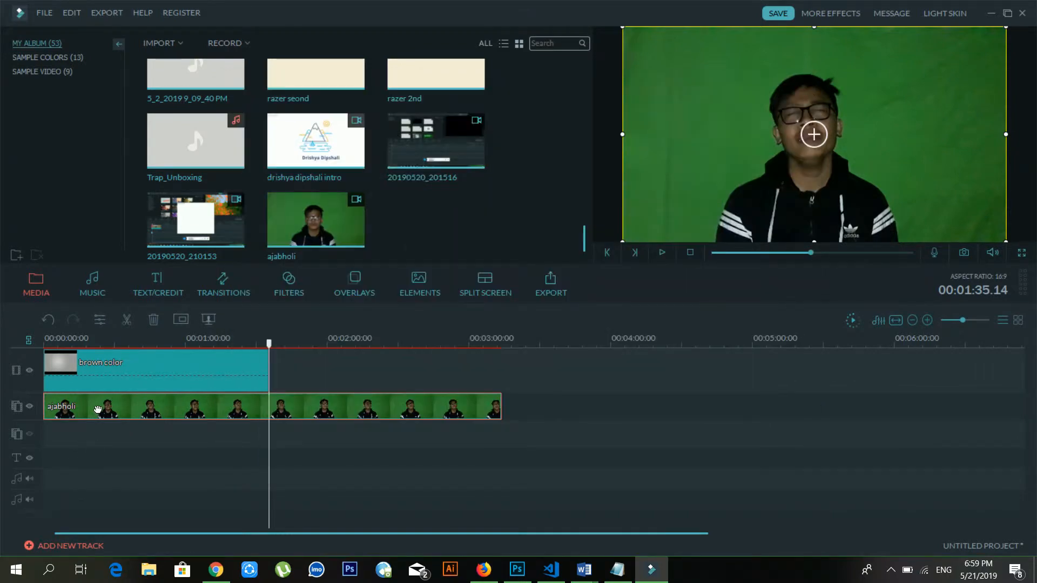
- Return the playhead to the start and enable Chroma Key transparency in the overlay ajabholi clip's Green Screen settings
left_click(57, 345)
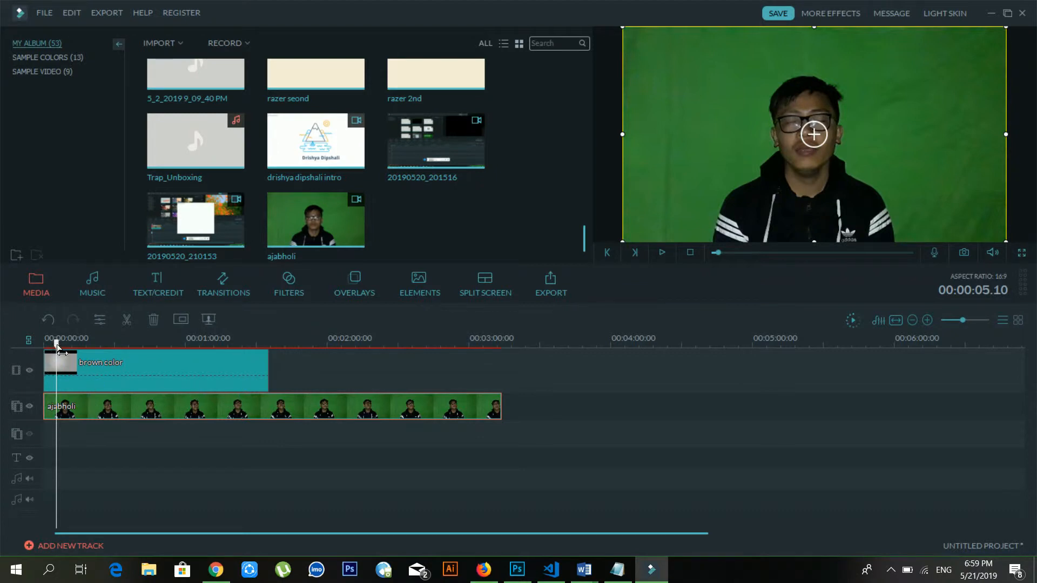
left_click_drag(56, 344, 38, 351)
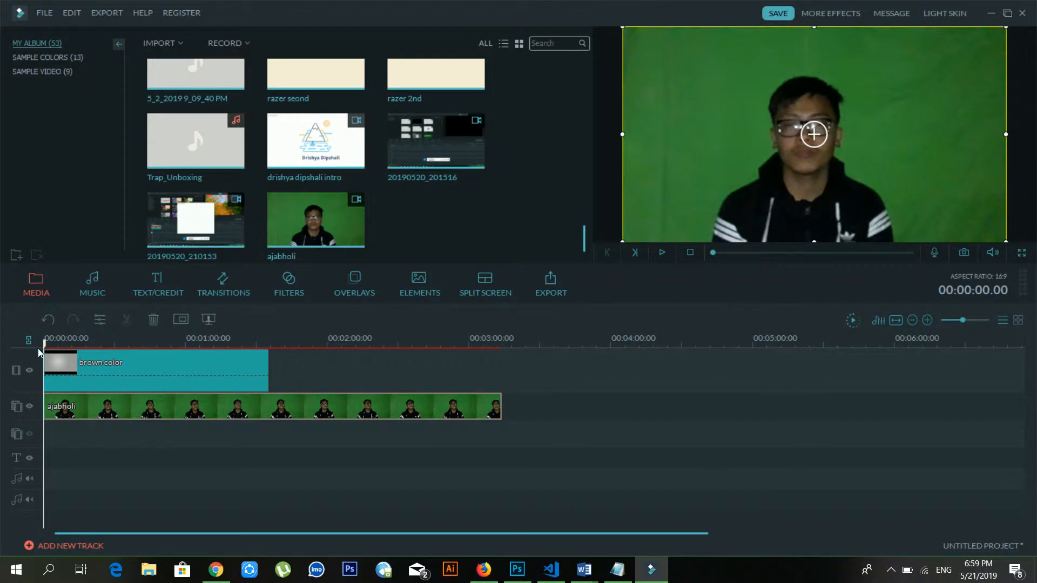
right_click(57, 409)
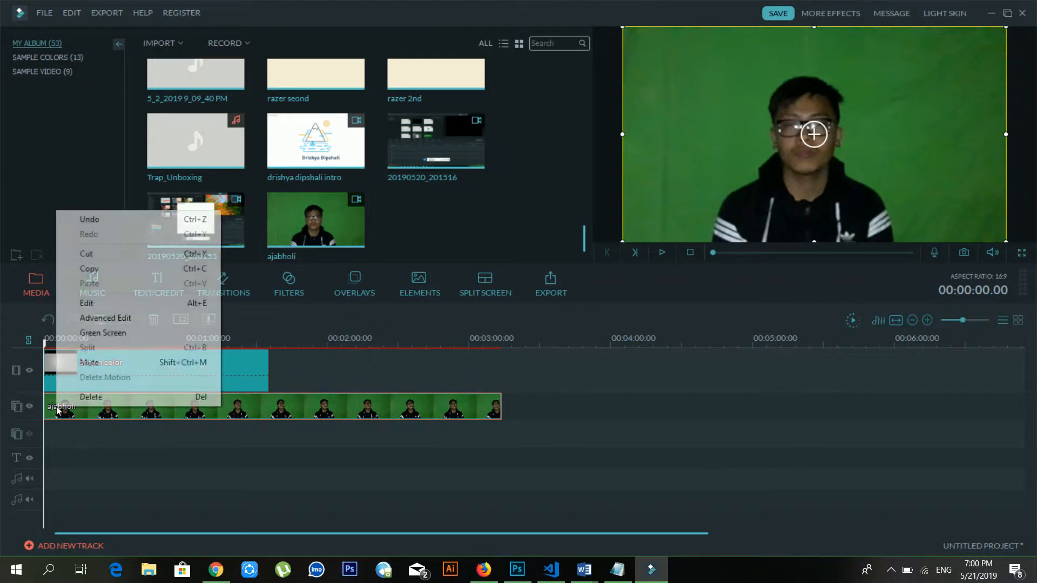
left_click(96, 334)
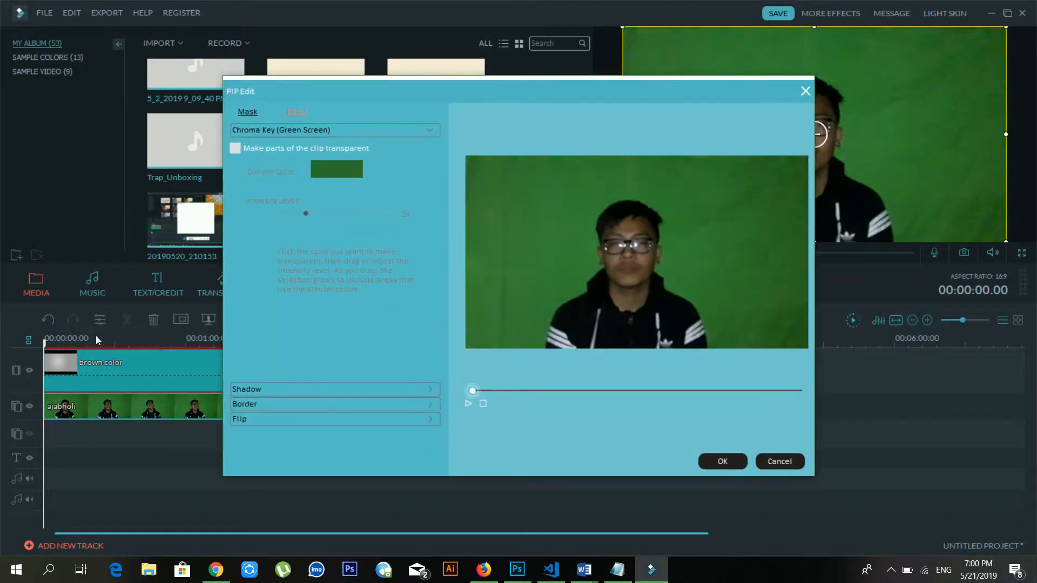
left_click(250, 152)
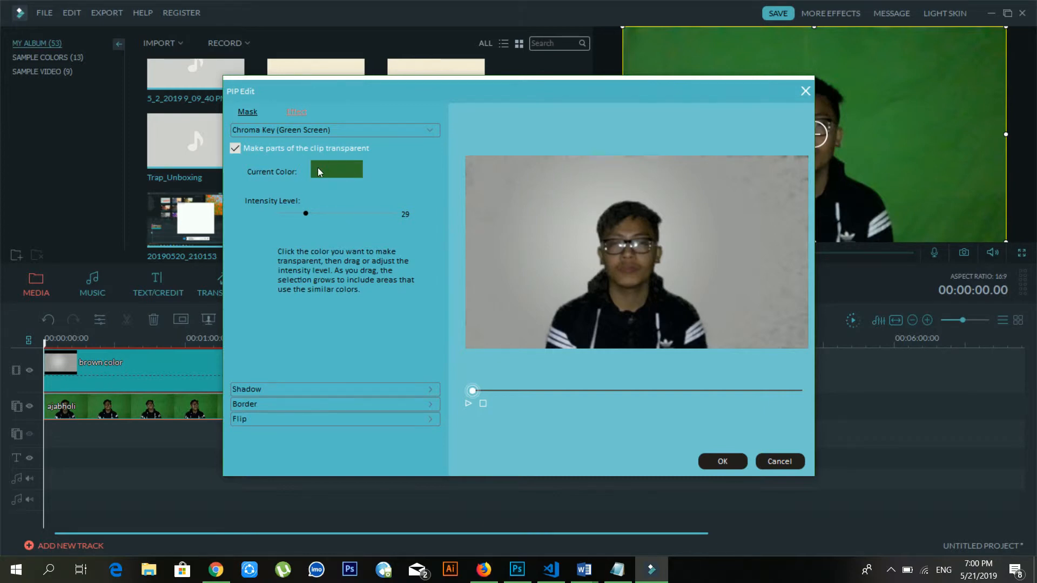
left_click(280, 148)
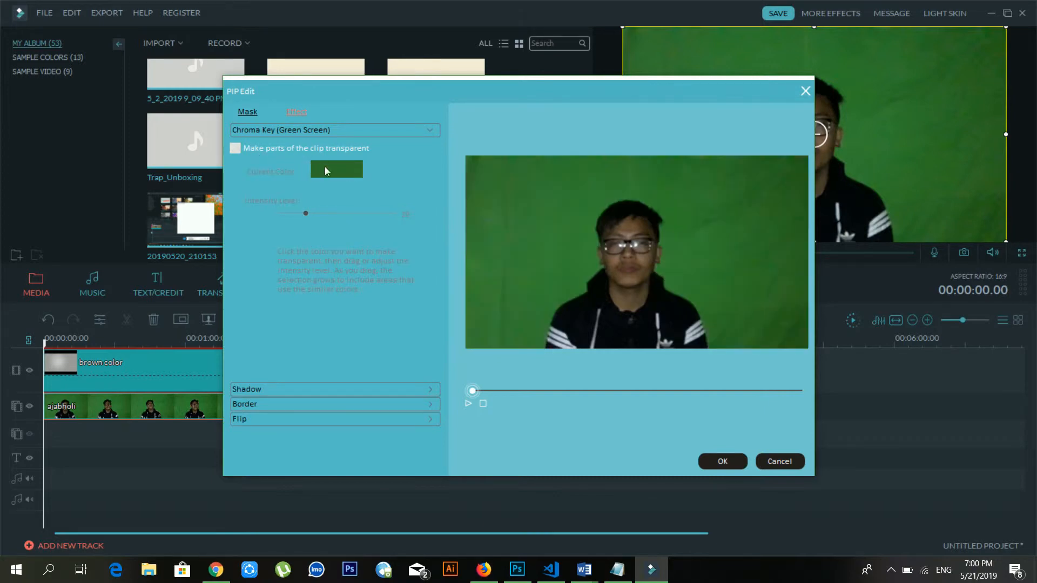
left_click(244, 150)
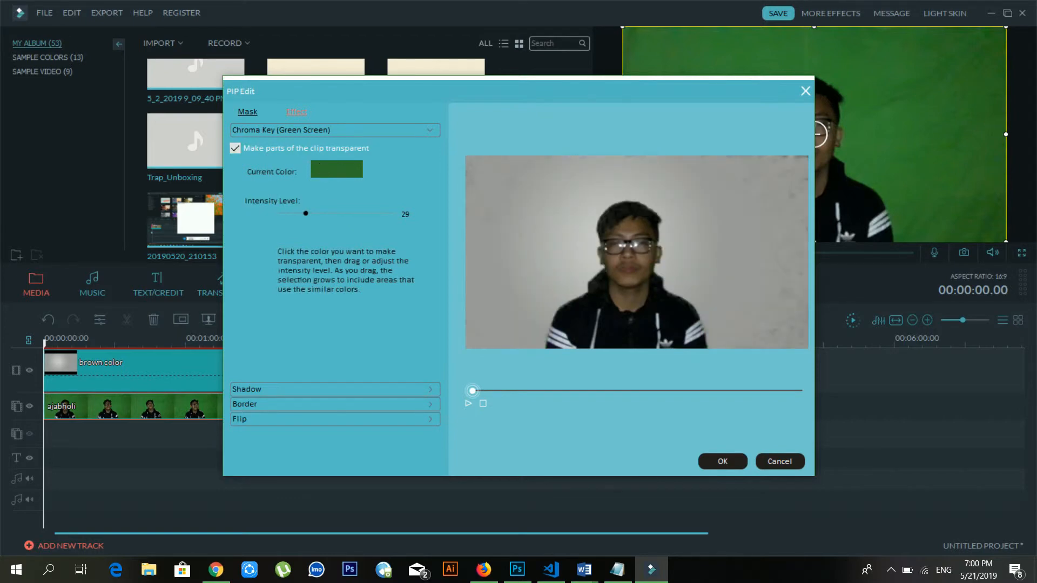
- Sample the green backdrop beside the man's head as the transparent color and set the intensity level to 28
left_click(564, 193)
left_click(565, 194)
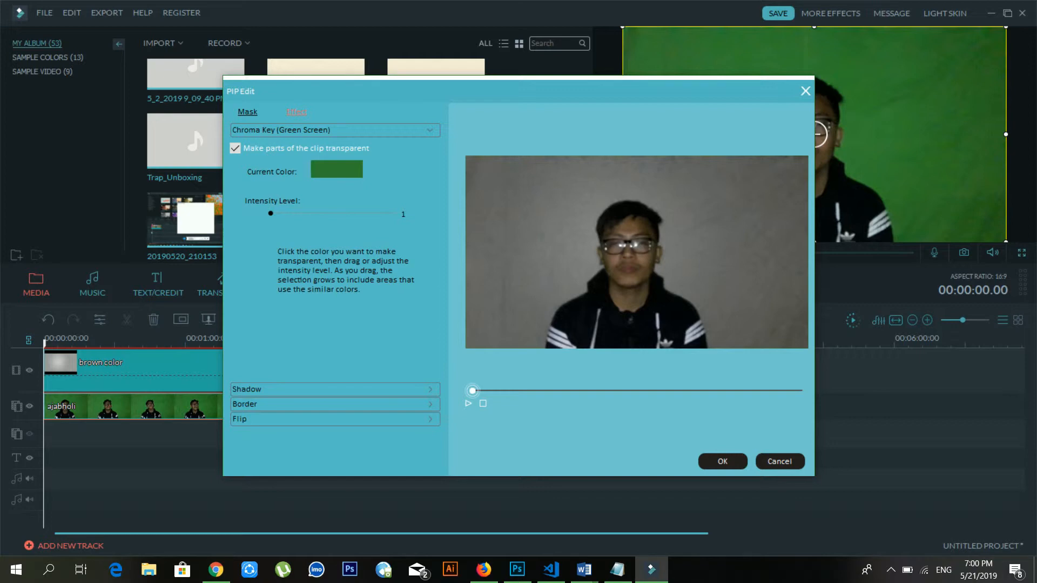
left_click(303, 213)
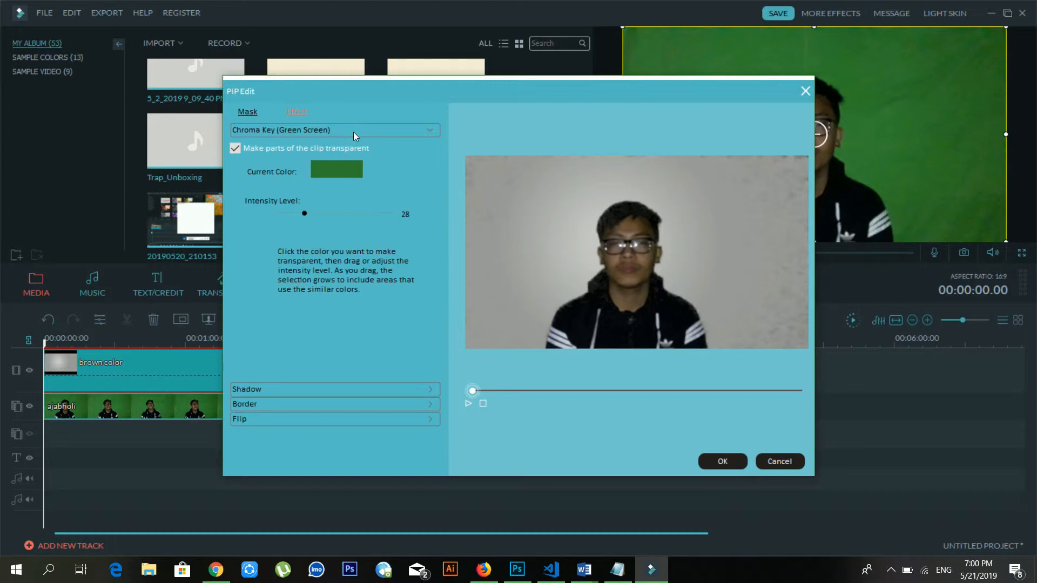
- Look over the Shadow and Border effects, and try flipping the clip horizontally and back and rotating it counter-clockwise through a full turn
left_click(299, 392)
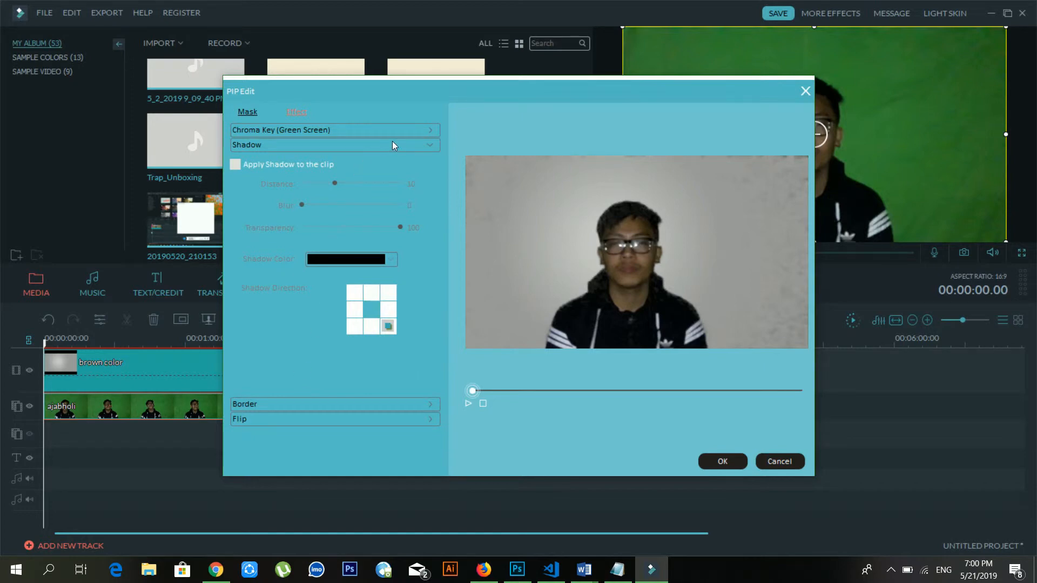
left_click(273, 402)
left_click(275, 417)
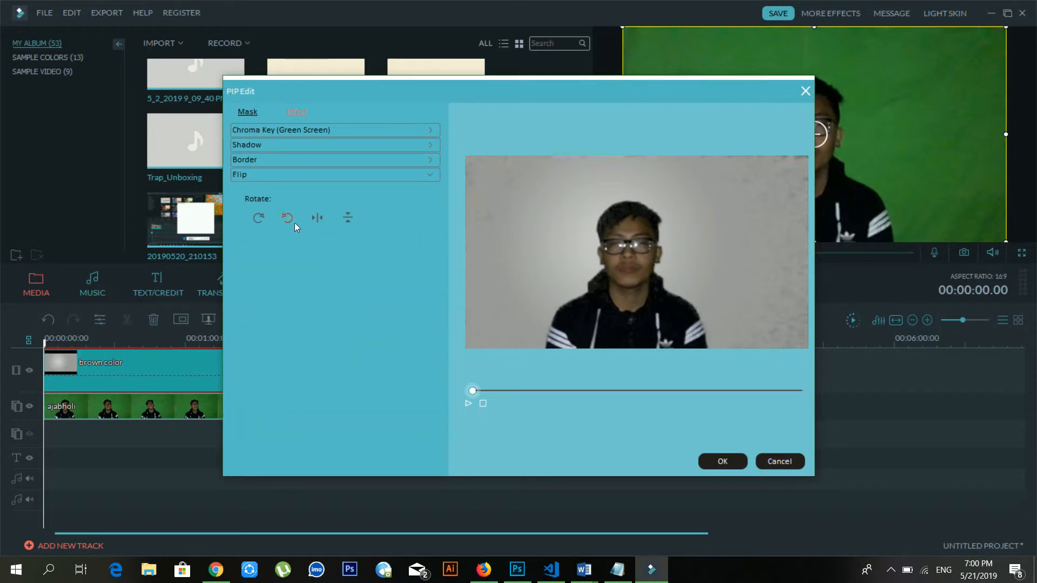
left_click(317, 215)
left_click(316, 216)
left_click(286, 218)
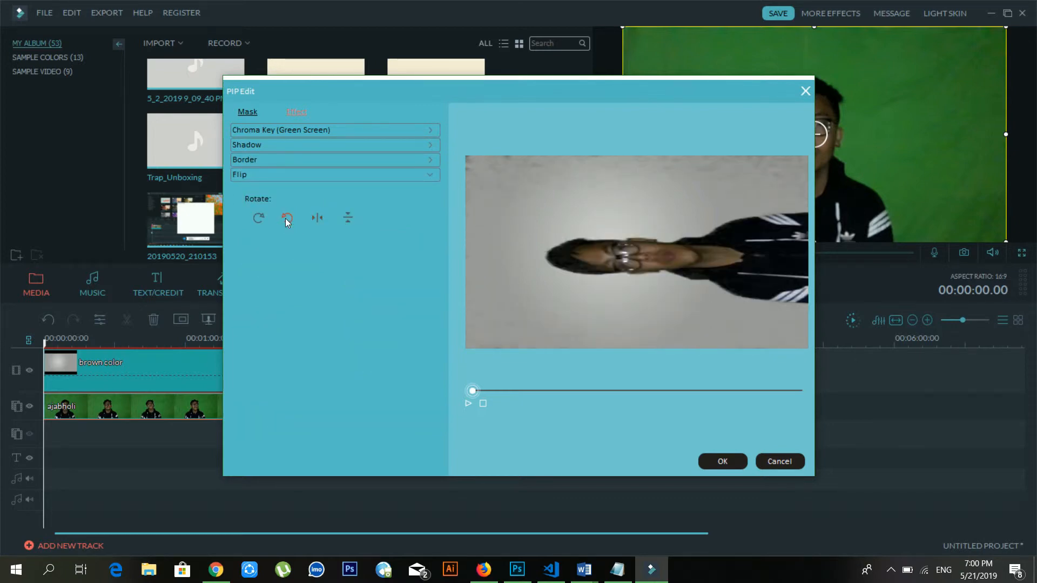
left_click(286, 218)
left_click(286, 219)
left_click(286, 218)
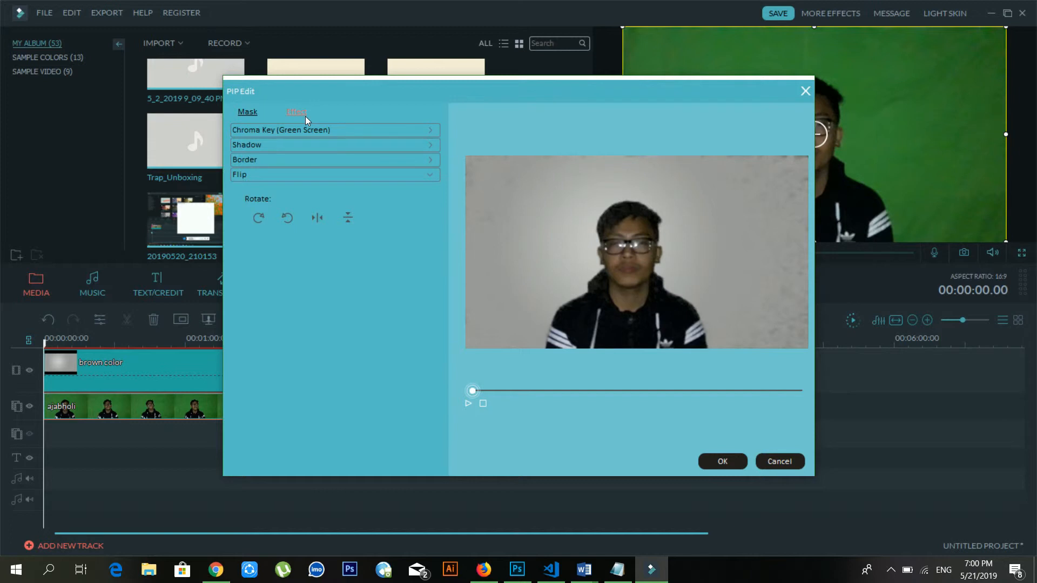
- Try a plain rectangle mask on the ajabholi clip with width 0.67 and left offset 0.12, and discard the PIP edits
left_click(250, 115)
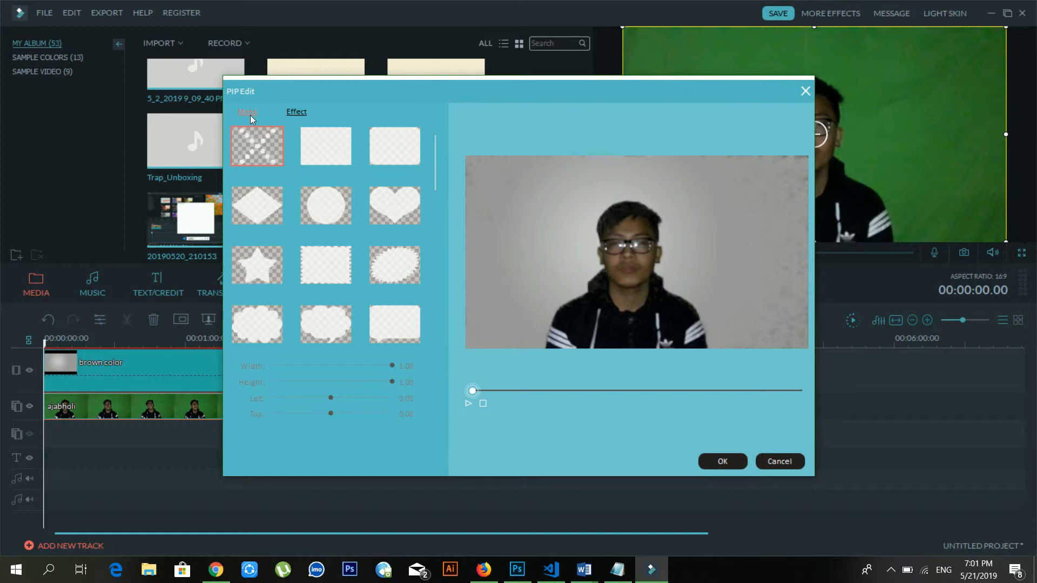
left_click(335, 150)
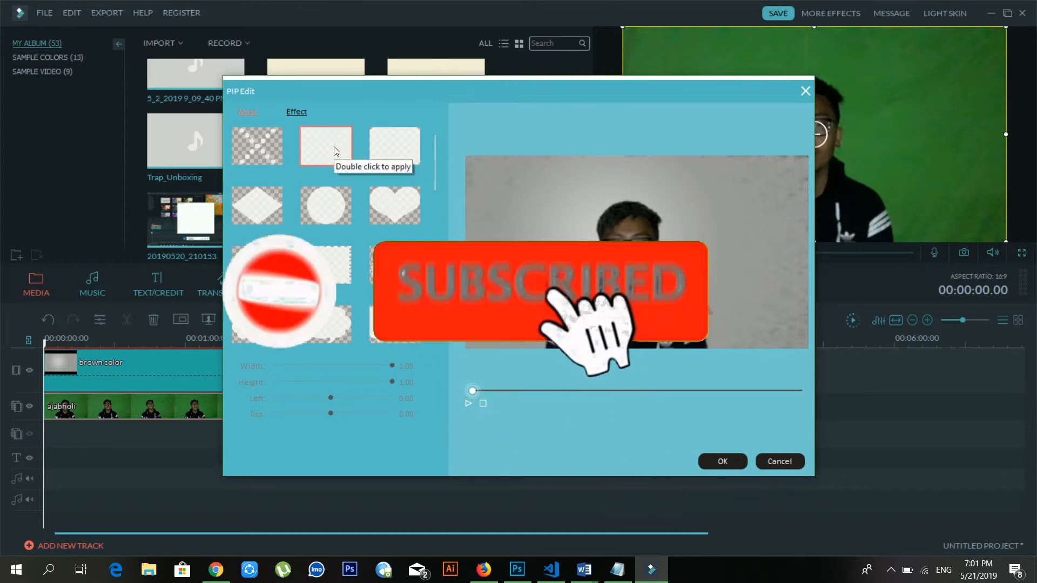
left_click(376, 218)
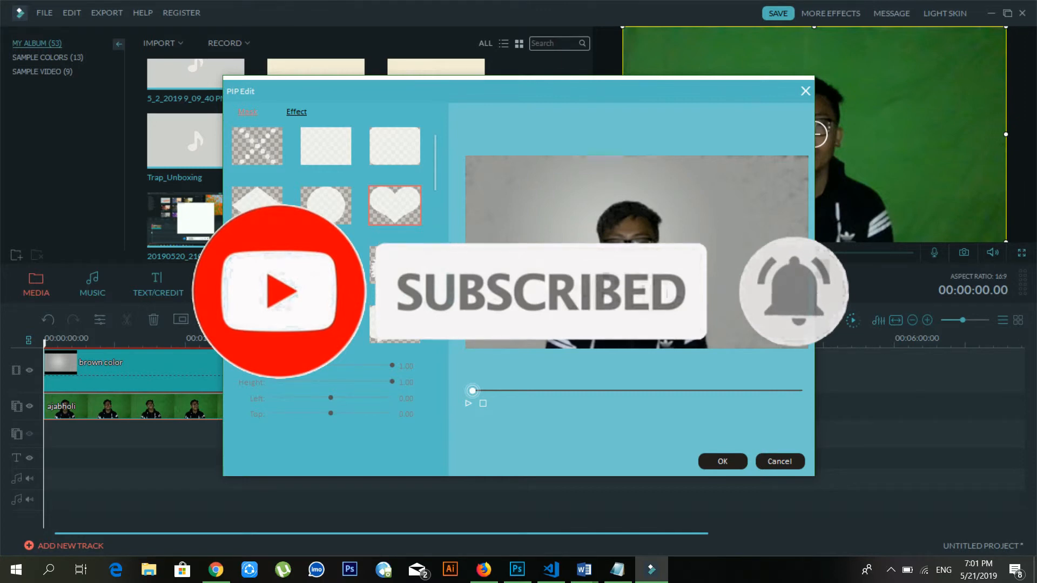
left_click(387, 330)
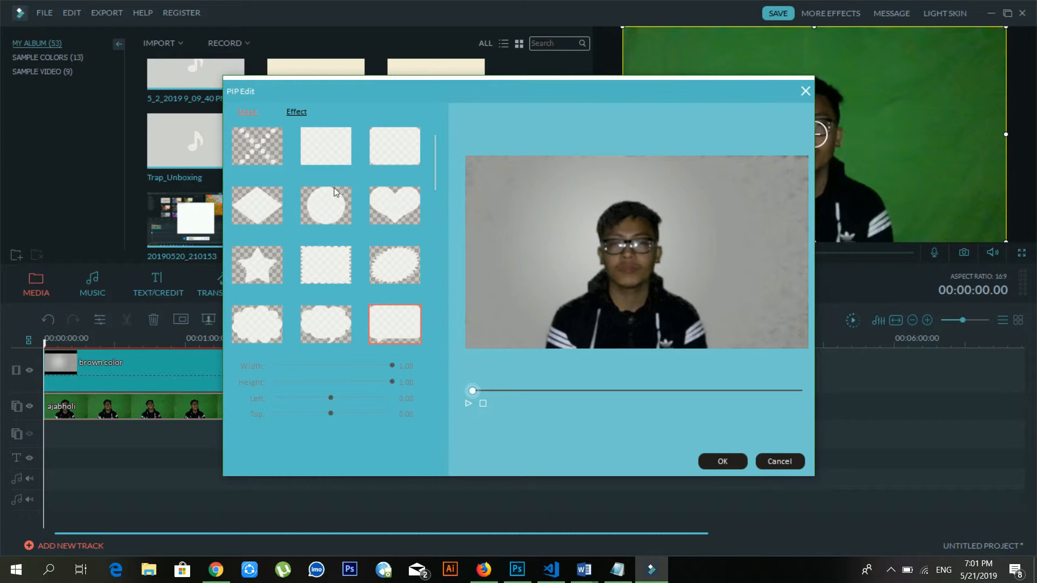
double_click(328, 161)
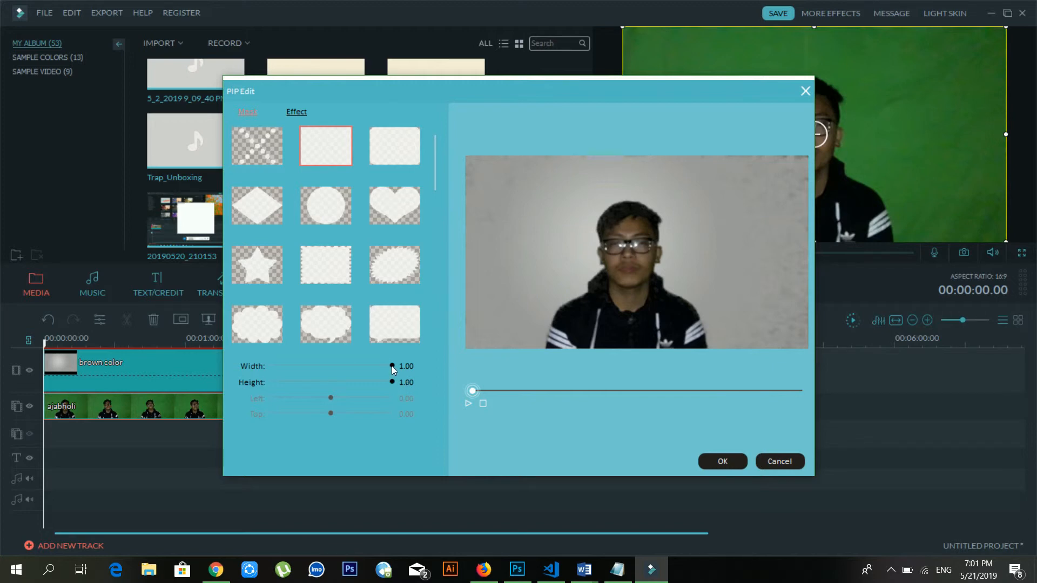
left_click_drag(391, 365, 314, 395)
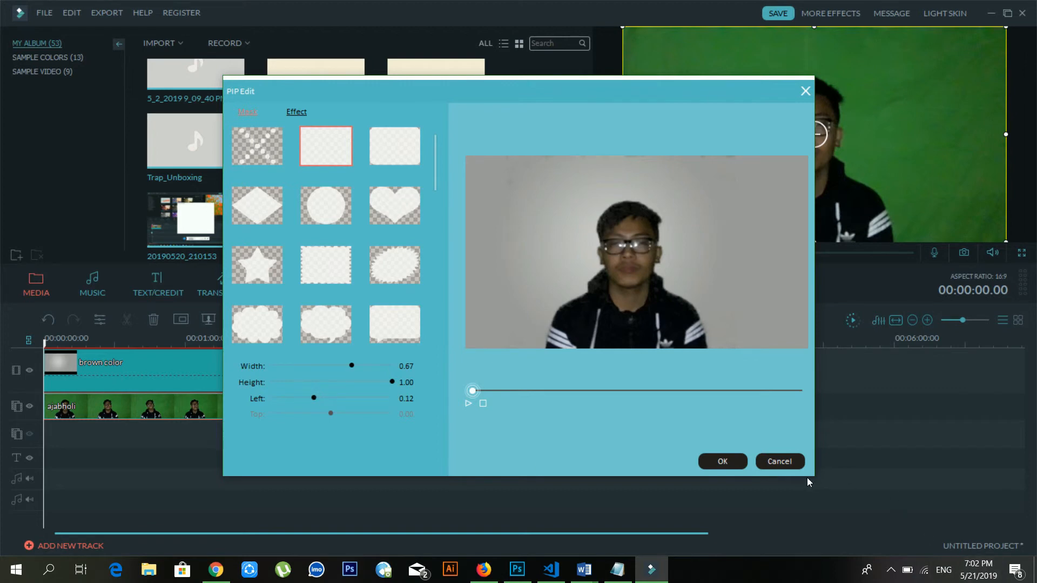
left_click(778, 457)
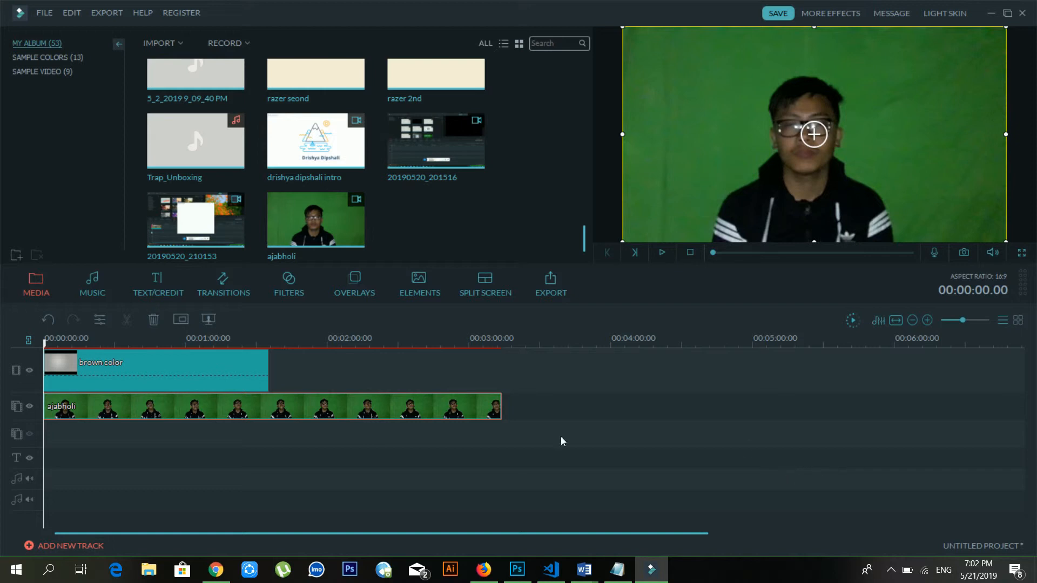
- Apply Chroma Key transparency to the overlay ajabholi clip with the intensity level at 17, and play the start of the timeline briefly
right_click(173, 404)
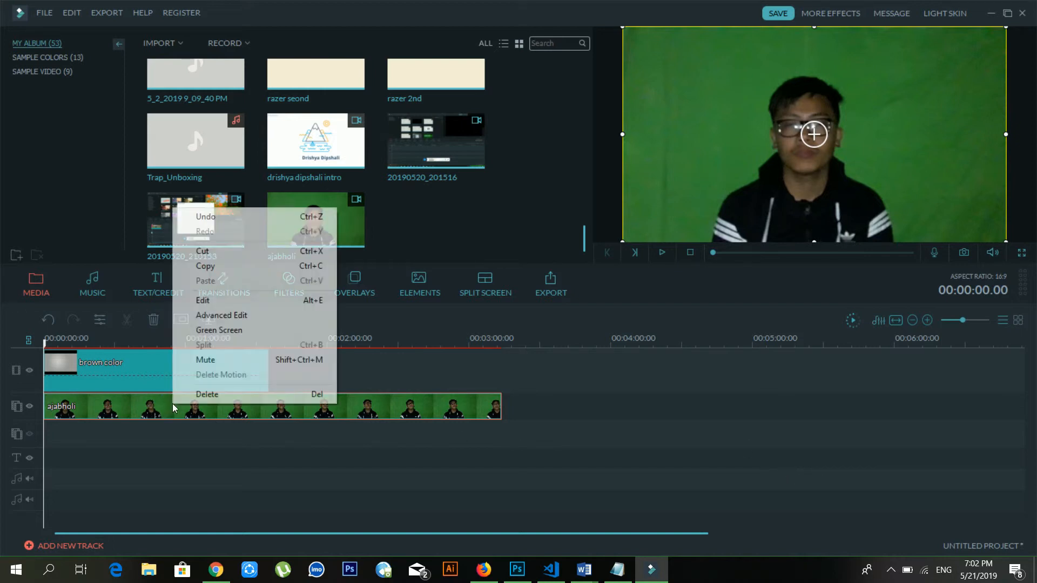
left_click(241, 330)
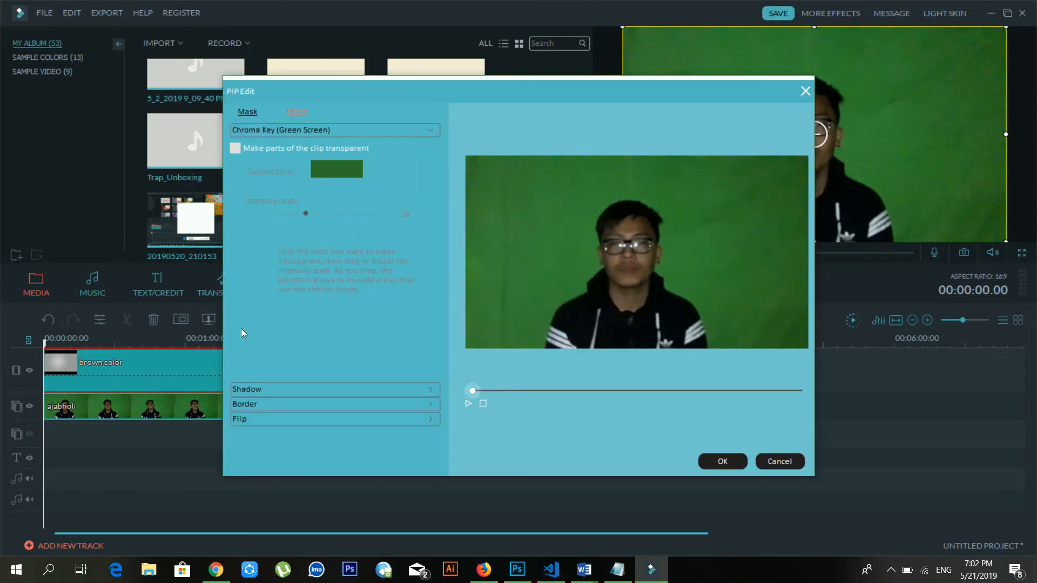
left_click(261, 148)
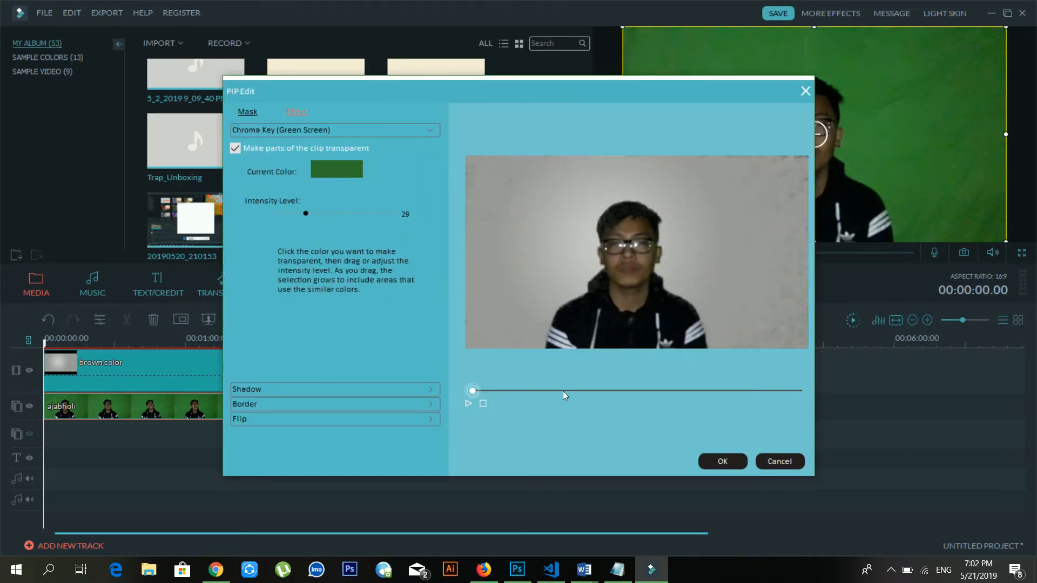
left_click_drag(305, 214, 290, 213)
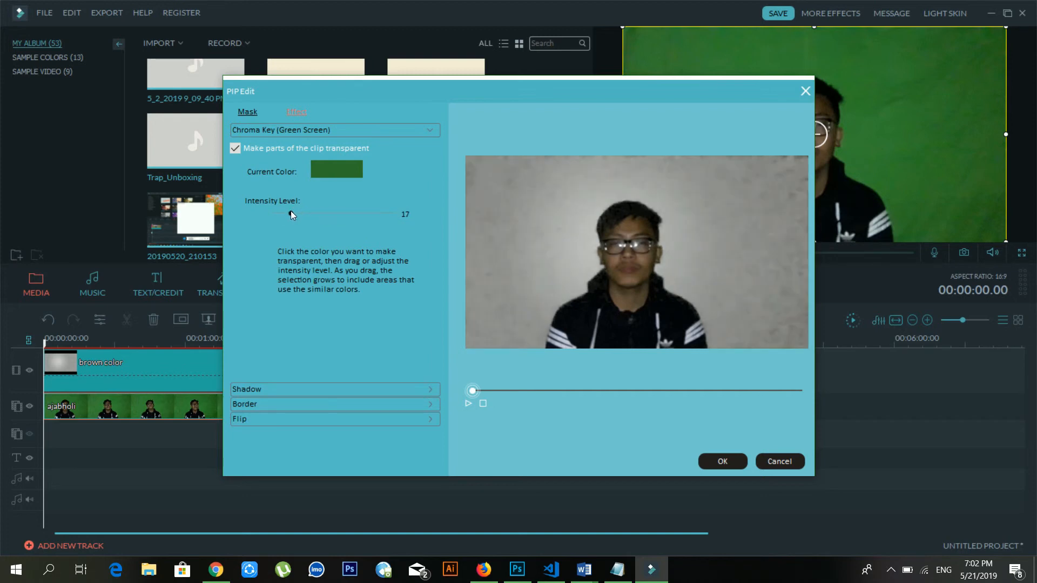
left_click(722, 462)
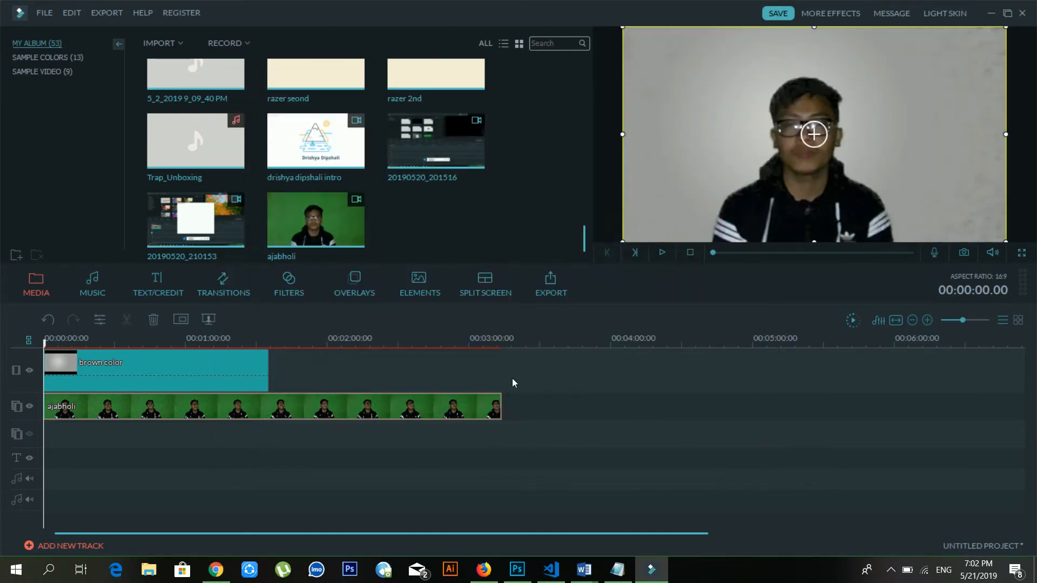
key("space")
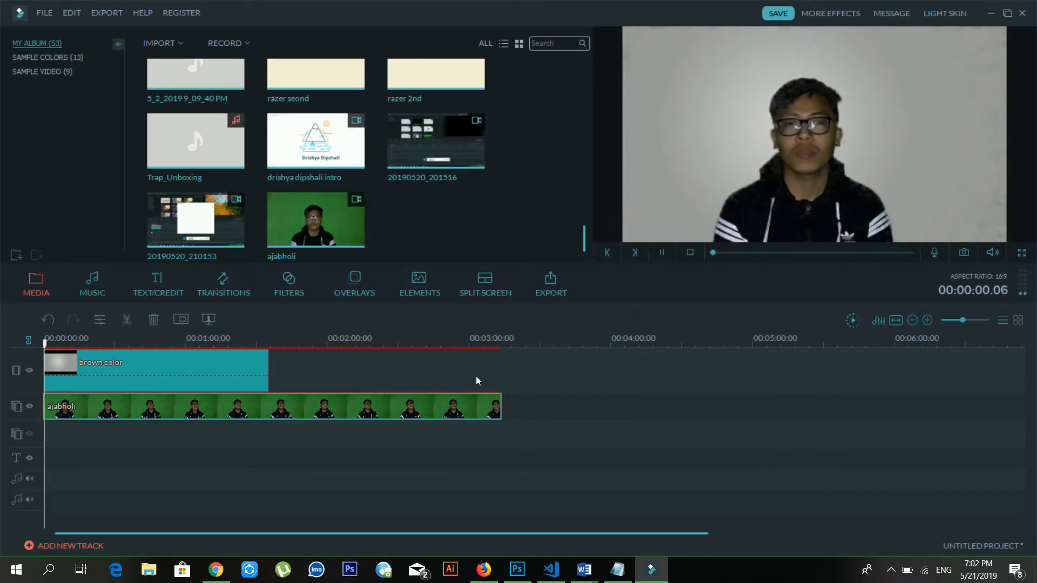
key("space")
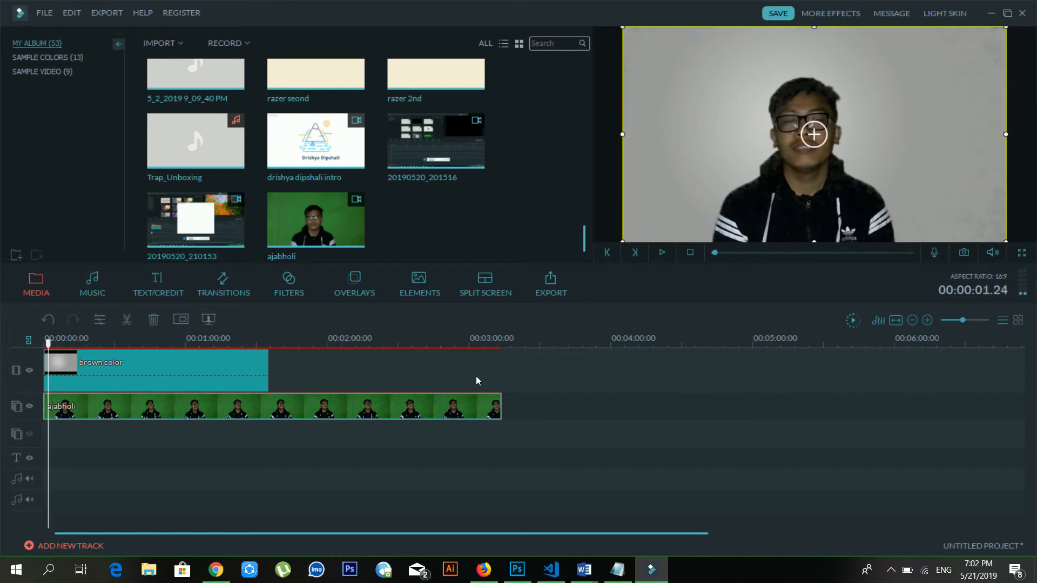